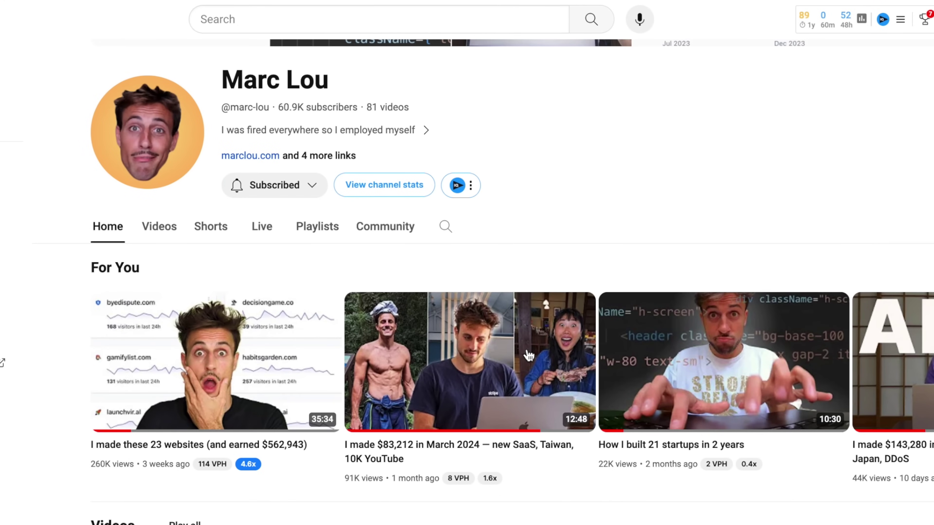
# Scroll down the page, then go back to the SmartingGoods home page
pyautogui.scroll(-5, 554, 390)
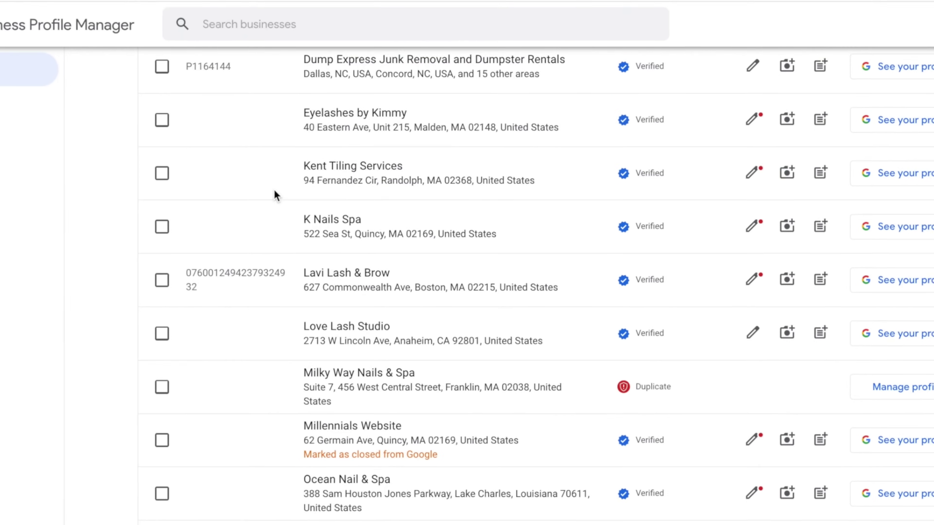
pyautogui.scroll(-10, 276, 195)
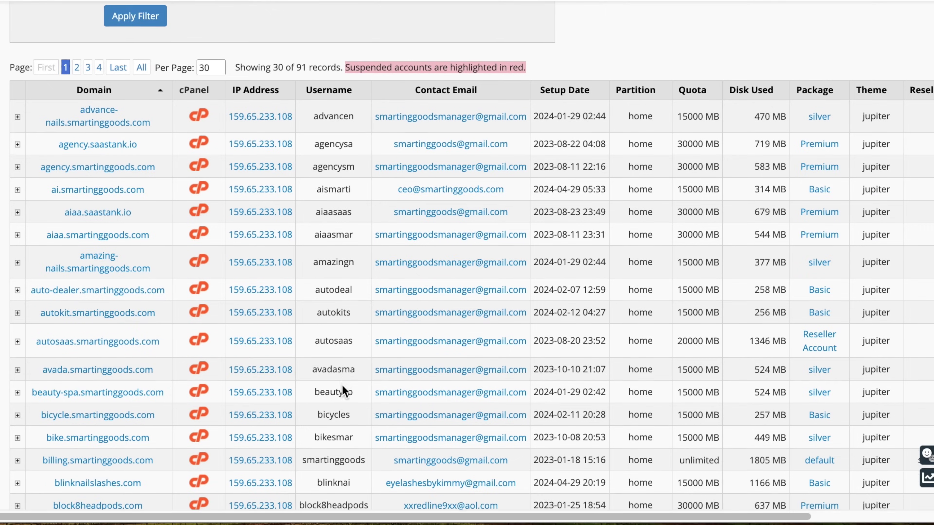
pyautogui.scroll(-3, 343, 385)
pyautogui.scroll(-6, 342, 385)
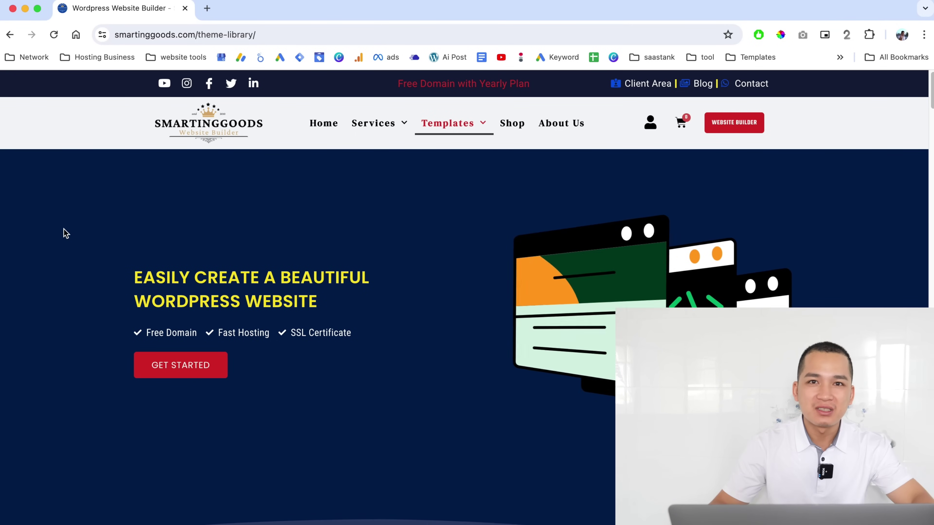
pyautogui.click(324, 123)
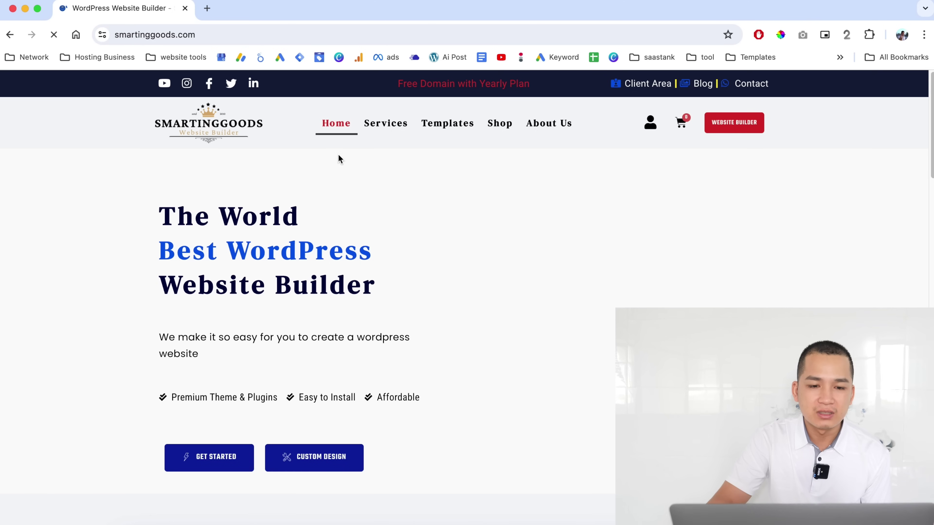
# Browse the template library and open the Marketplace System template card in a new tab
pyautogui.scroll(-5, 407, 236)
pyautogui.scroll(-1, 405, 316)
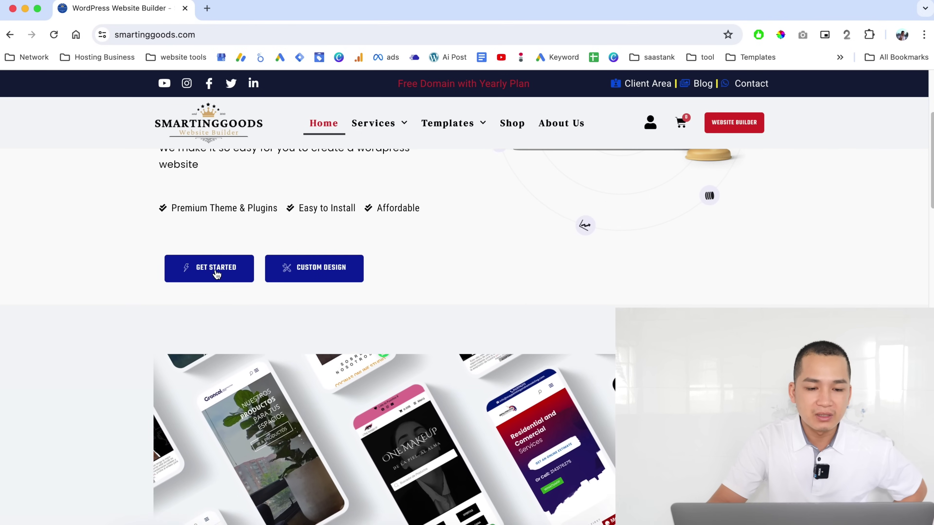
pyautogui.scroll(-1, 214, 270)
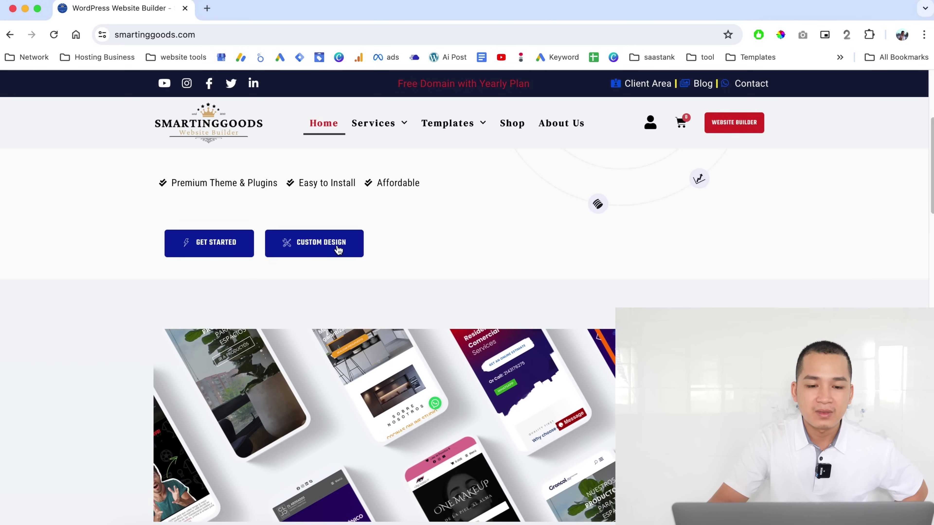
pyautogui.scroll(-3, 328, 245)
pyautogui.scroll(-10, 328, 246)
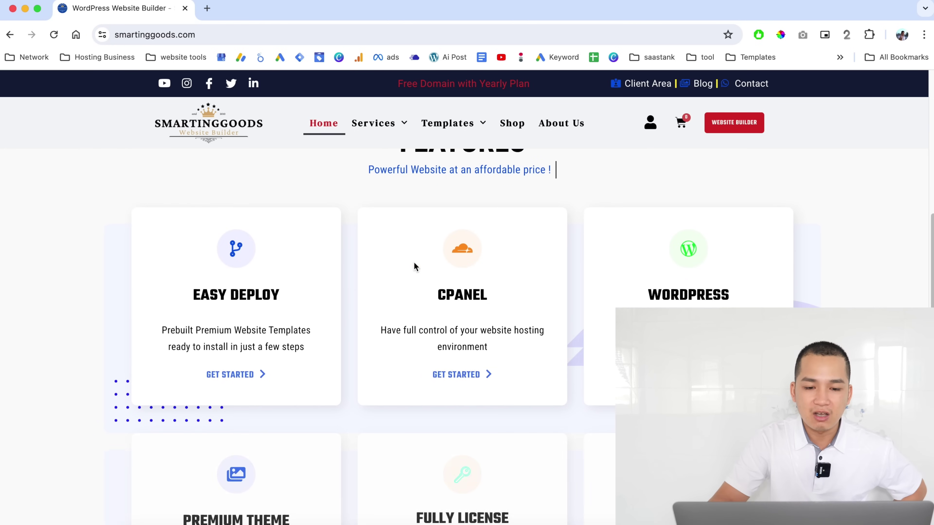
pyautogui.scroll(-12, 457, 275)
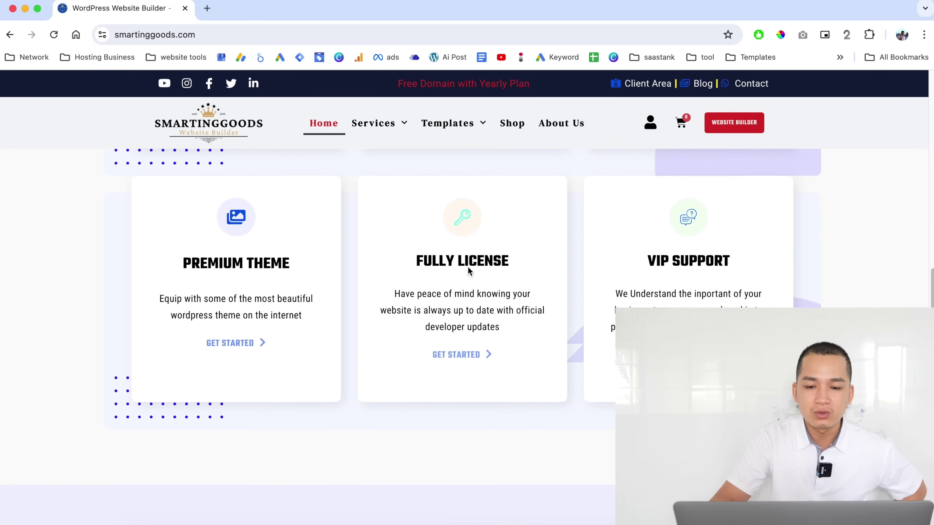
pyautogui.scroll(-5, 469, 271)
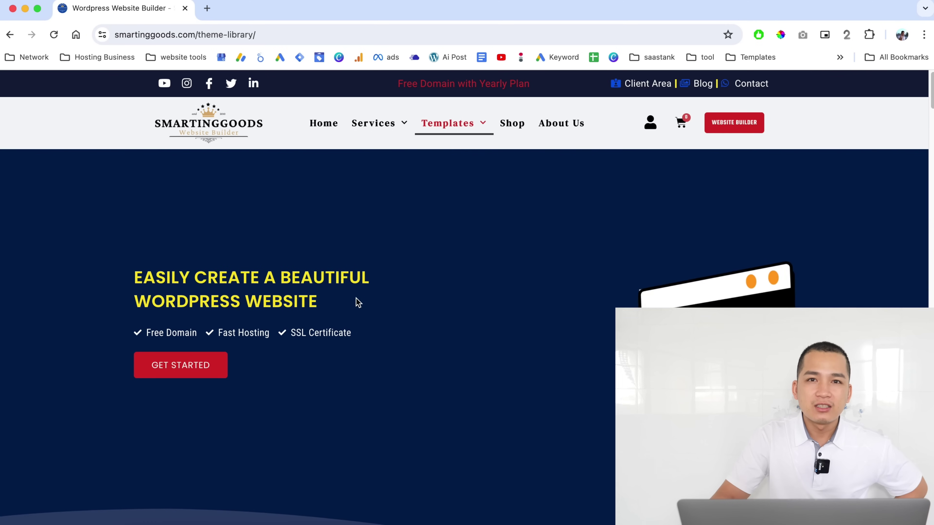
pyautogui.scroll(-6, 359, 302)
pyautogui.scroll(-18, 359, 302)
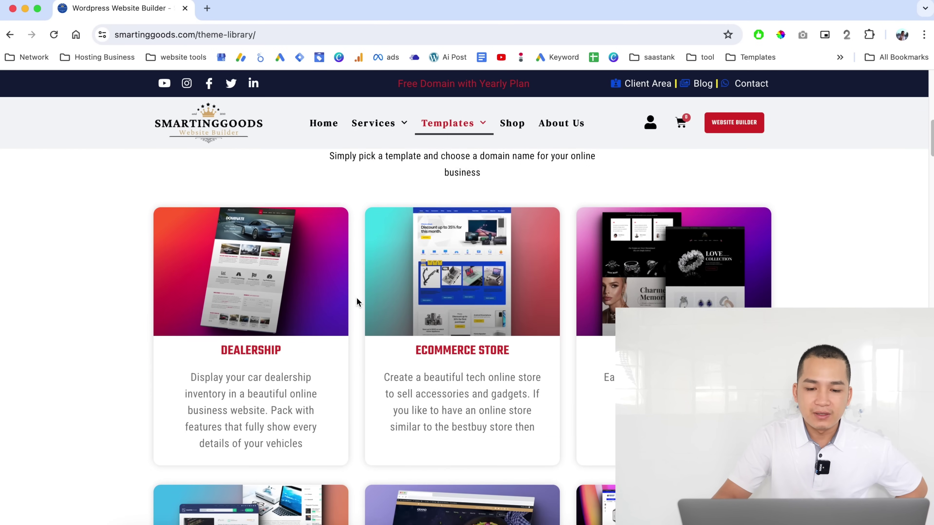
pyautogui.scroll(-10, 356, 298)
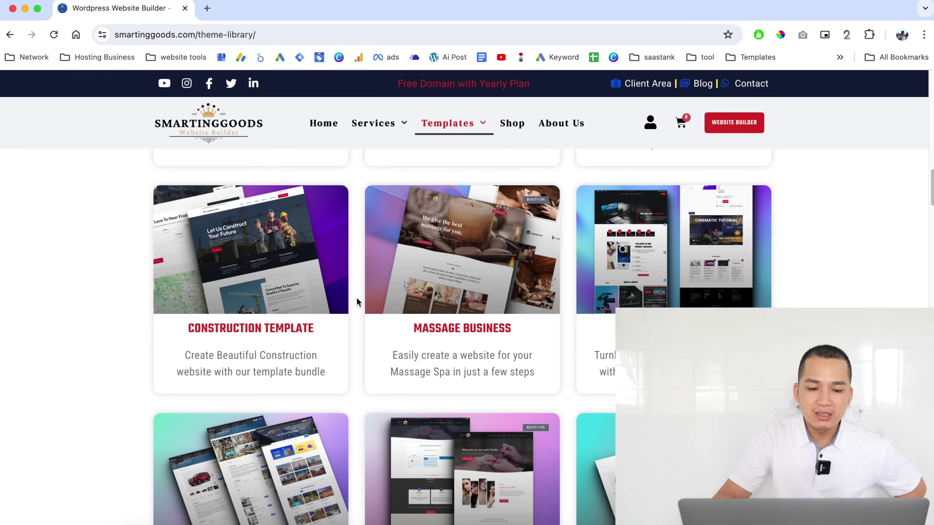
pyautogui.scroll(-3, 359, 245)
pyautogui.scroll(-12, 360, 245)
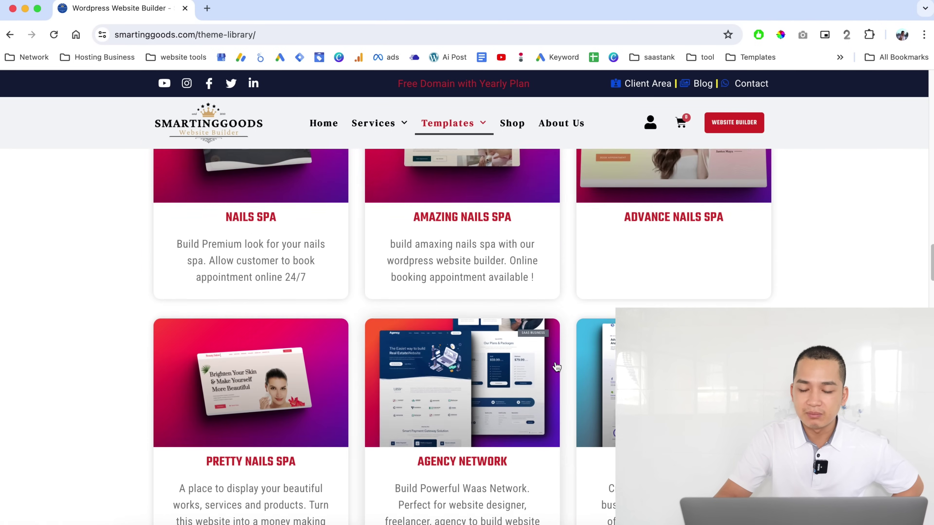
pyautogui.scroll(20, 359, 246)
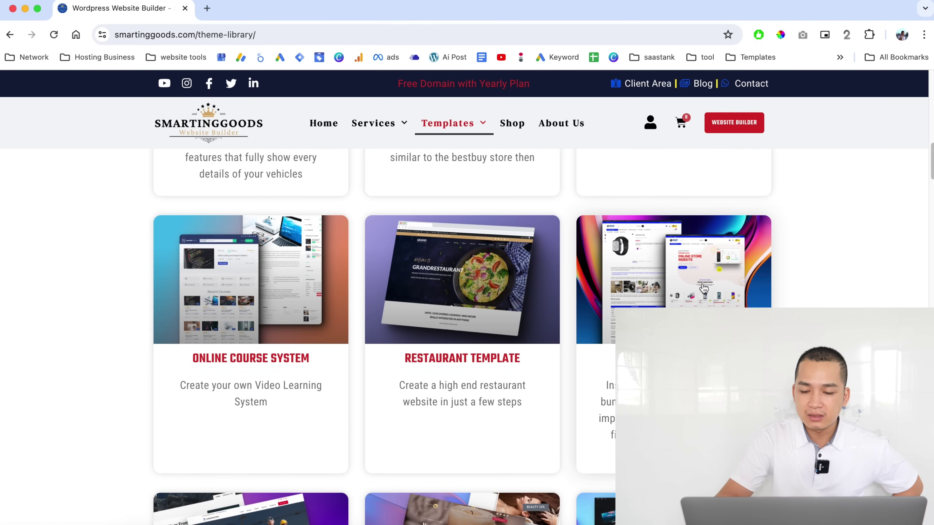
pyautogui.scroll(-1, 687, 270)
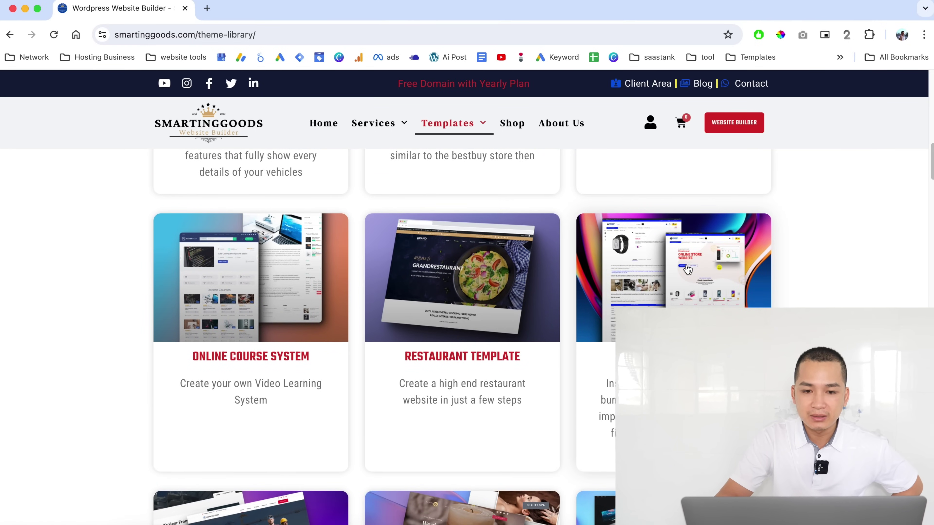
pyautogui.click(687, 270)
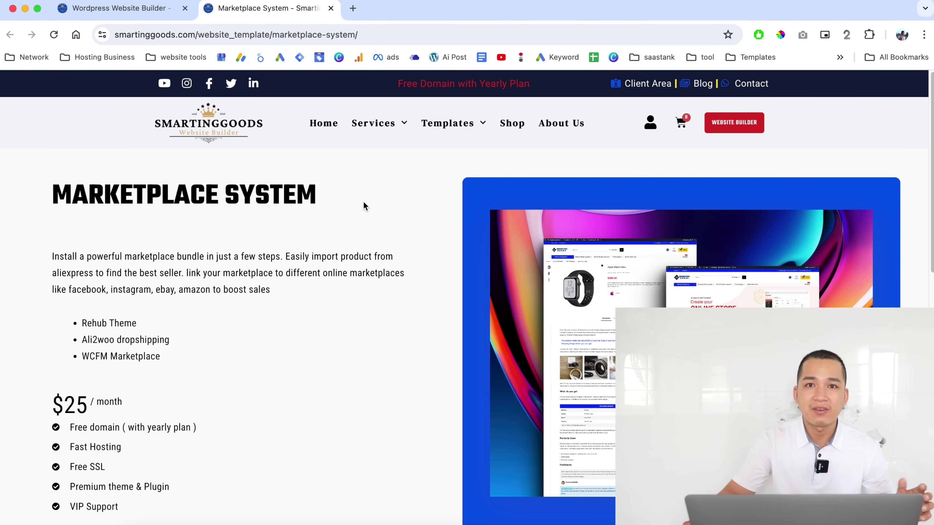
# Scroll the Marketplace System page down to its $25/month price list and the DEMO and GET STARTED buttons
pyautogui.scroll(-2, 348, 336)
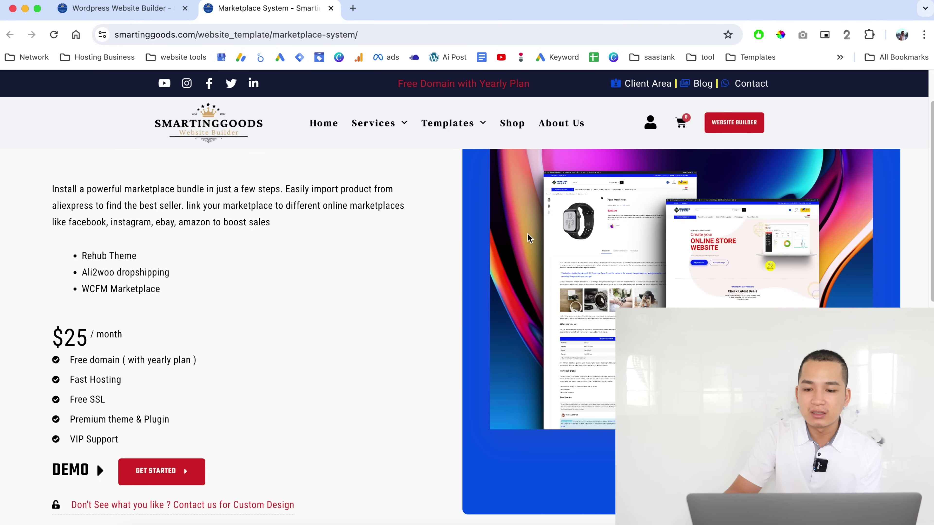
pyautogui.scroll(-2, 321, 319)
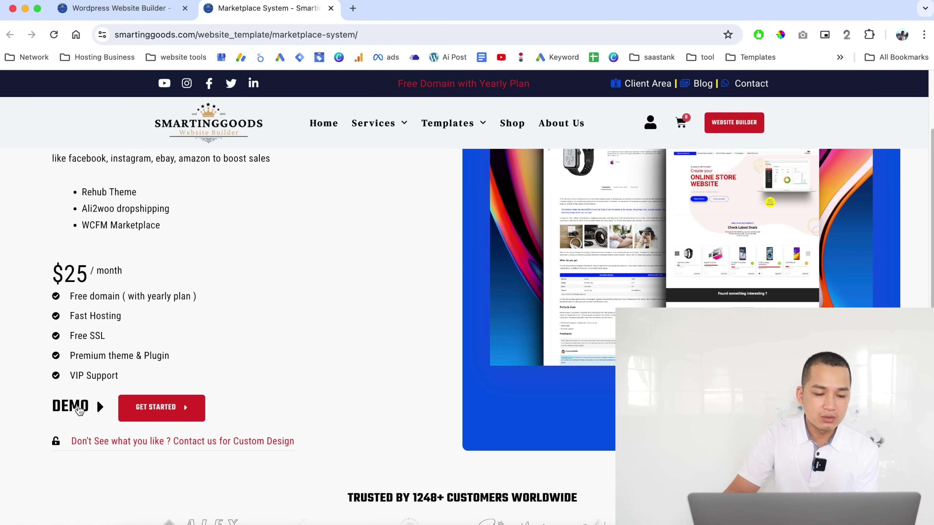
# Launch the marketplace live demo in a new tab, then return to the Marketplace System page
pyautogui.click(79, 410)
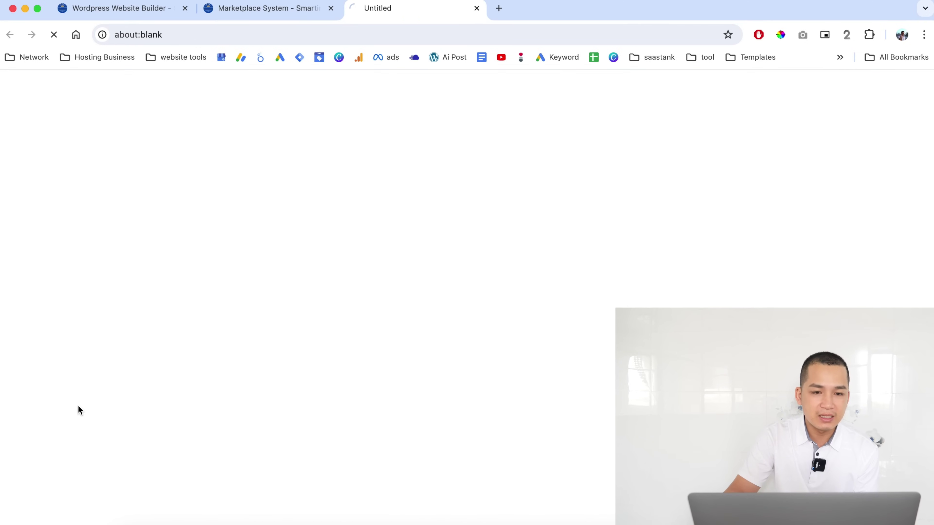
pyautogui.click(258, 11)
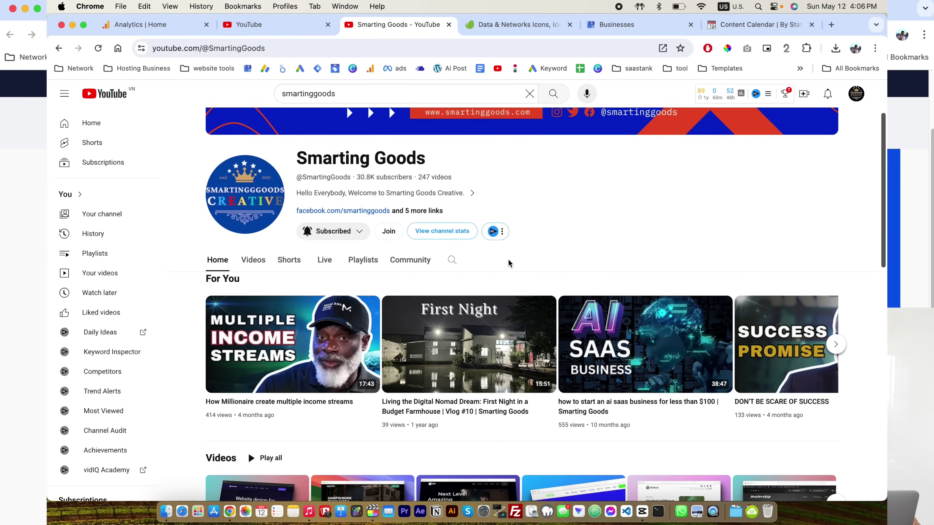
pyautogui.scroll(-3, 509, 262)
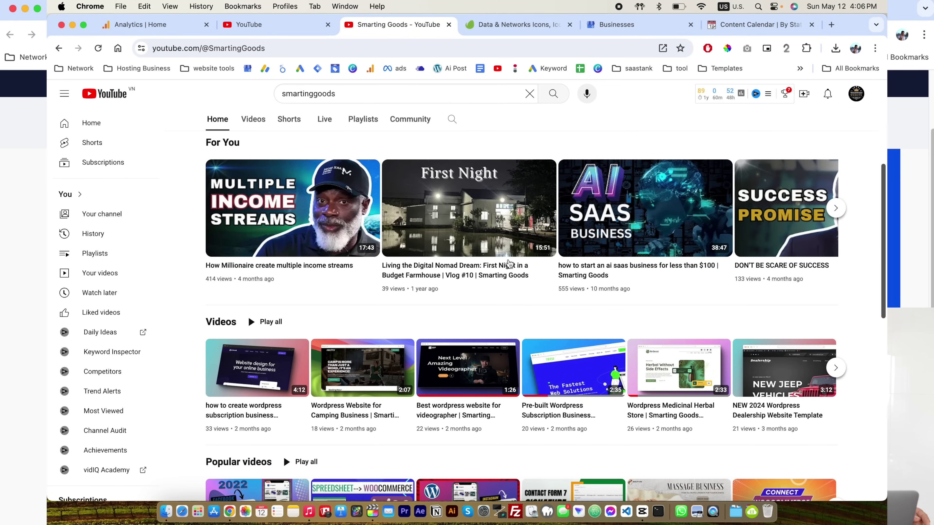
pyautogui.scroll(-3, 539, 317)
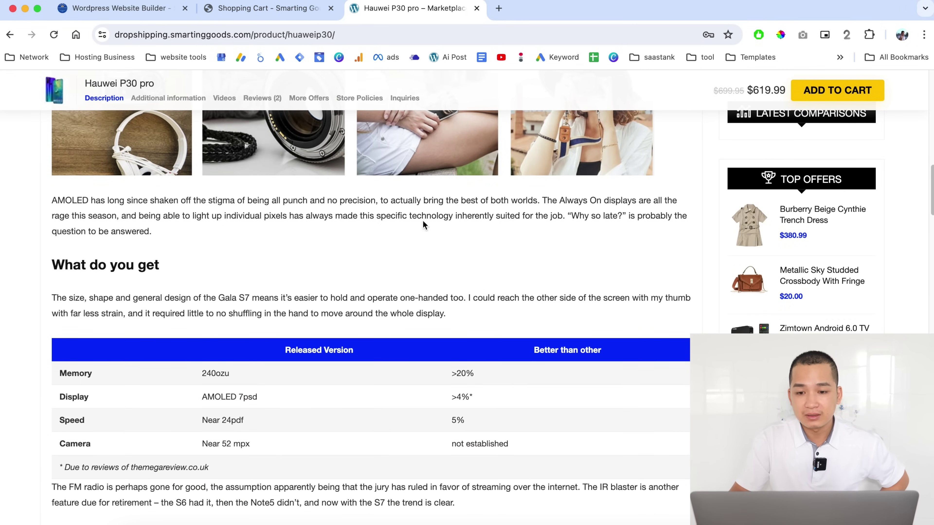
# On the cart's Choose a Domain page, check that 101010101010101.com is available
pyautogui.click(262, 12)
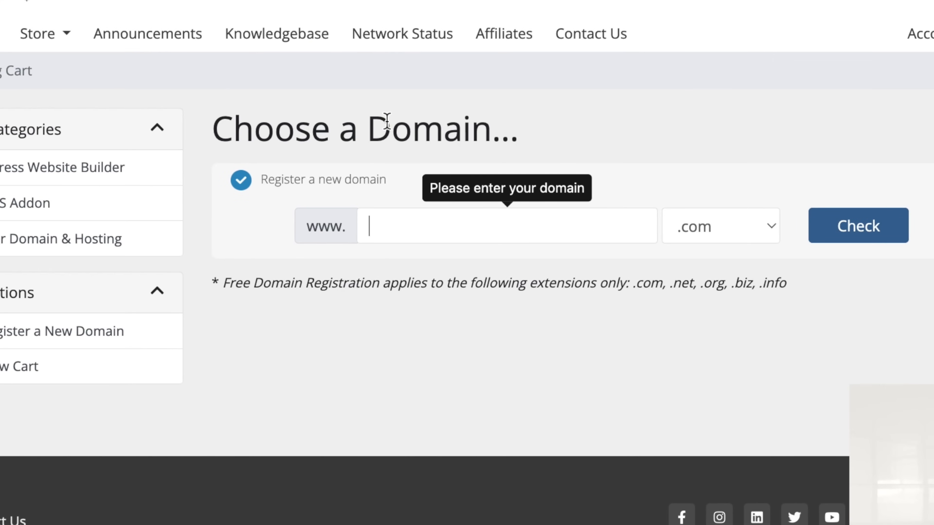
pyautogui.click(526, 234)
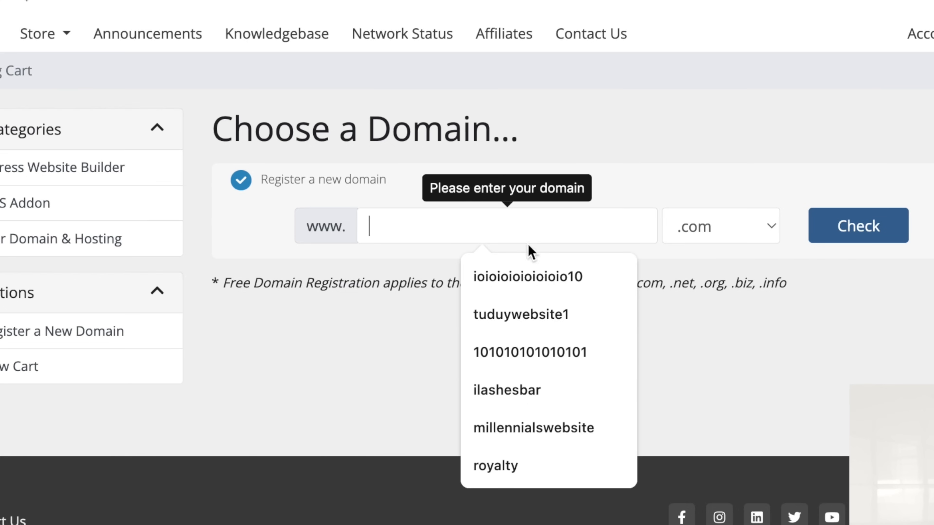
pyautogui.click(526, 353)
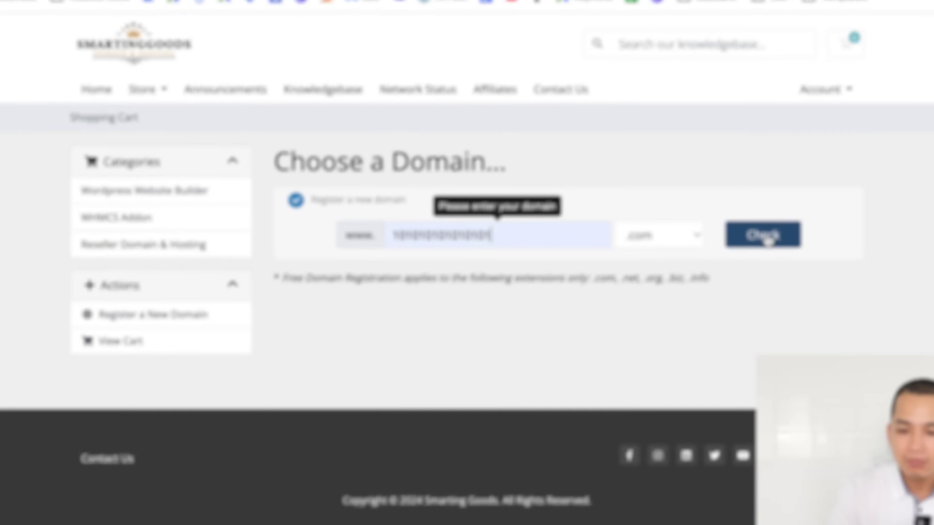
pyautogui.click(864, 231)
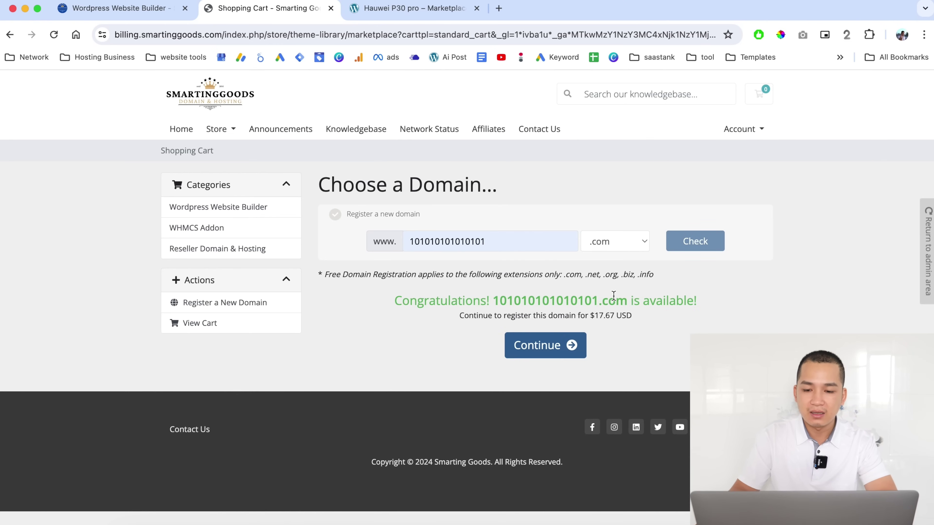
pyautogui.scroll(-5, 595, 326)
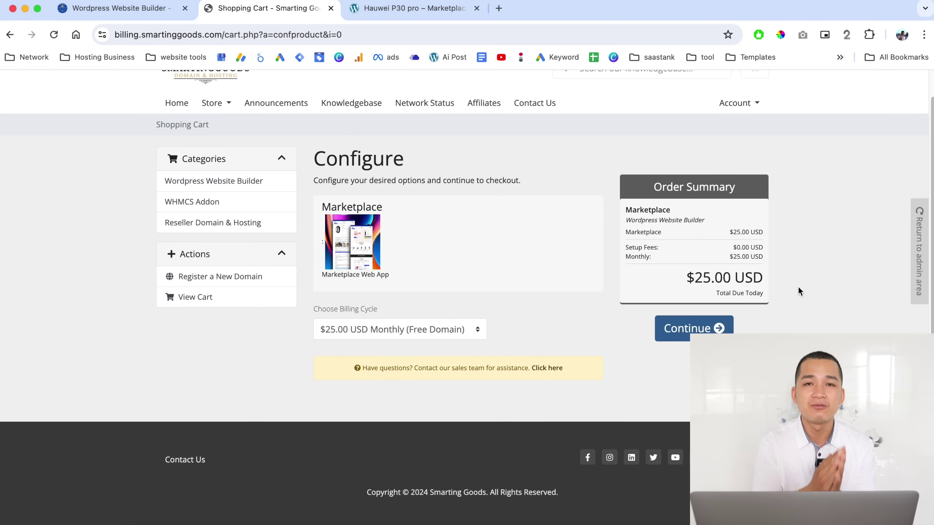
# Continue to the Checkout form and scroll to the Stripe card payment section, $35.00 USD due
pyautogui.click(694, 328)
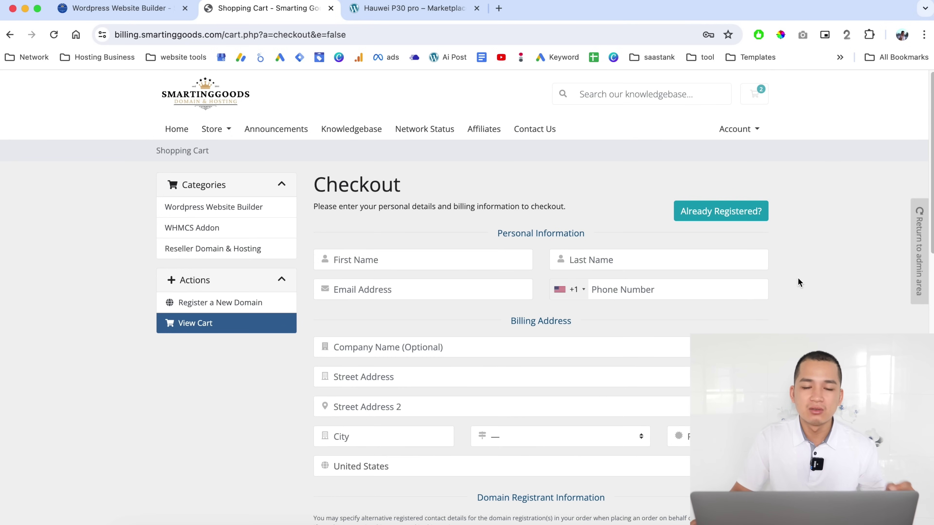
pyautogui.scroll(-3, 799, 278)
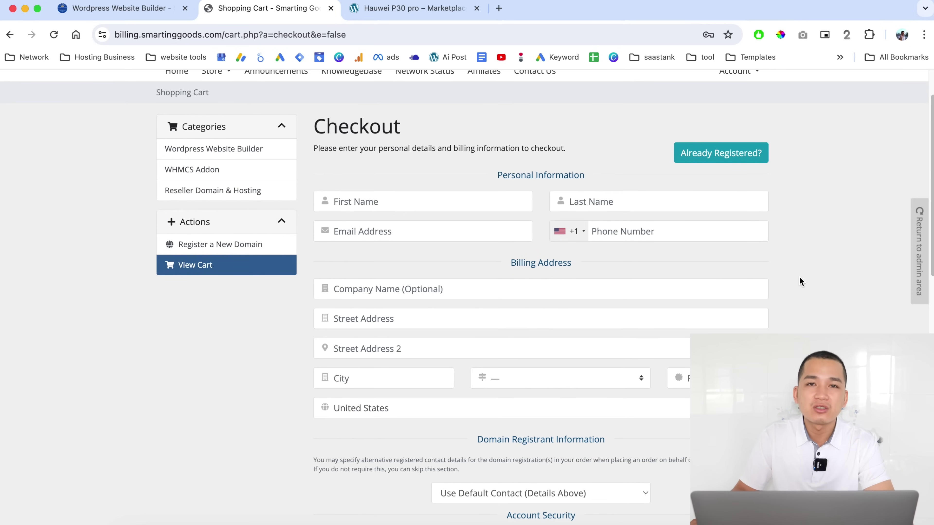
pyautogui.scroll(-4, 800, 278)
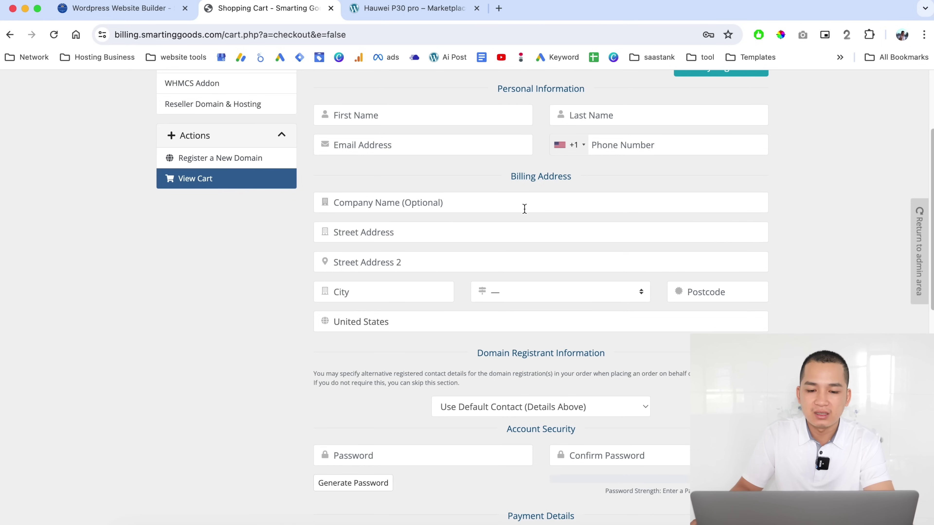
pyautogui.scroll(-5, 523, 209)
pyautogui.scroll(-10, 447, 317)
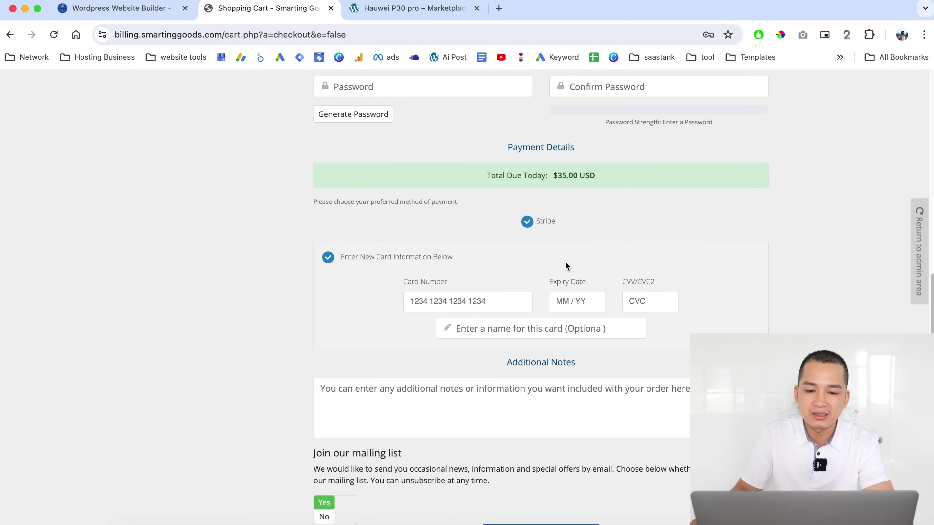
pyautogui.scroll(-6, 568, 269)
# Return to the Wordpress Website Builder tab and scroll through the theme library templates
pyautogui.click(117, 9)
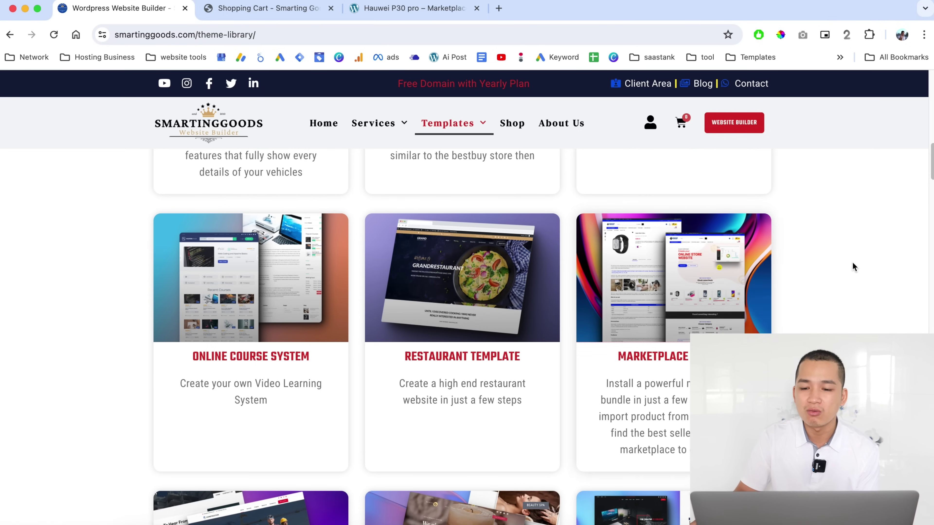
pyautogui.scroll(-10, 844, 235)
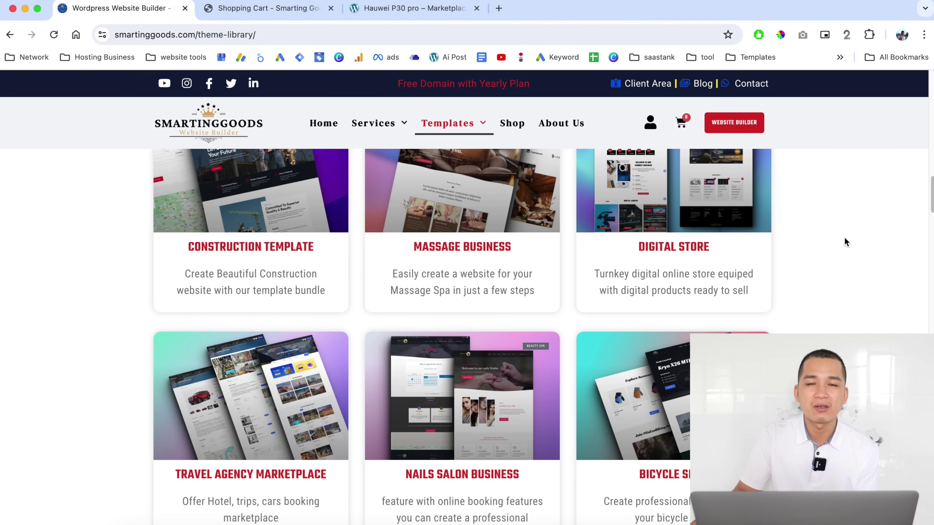
pyautogui.scroll(-2, 845, 238)
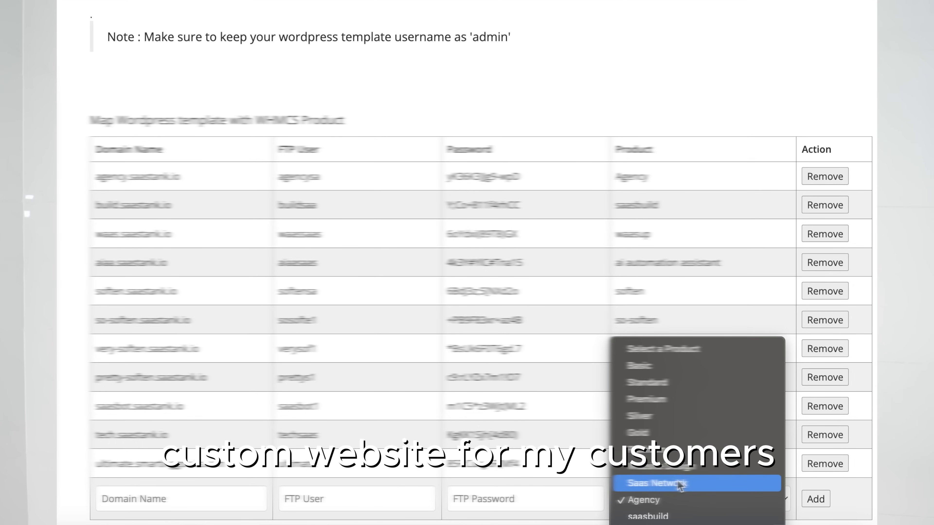
# Scroll to the empty template mapping row and set its product to saasbot
pyautogui.scroll(-3, 677, 482)
pyautogui.scroll(-4, 661, 500)
pyautogui.click(664, 407)
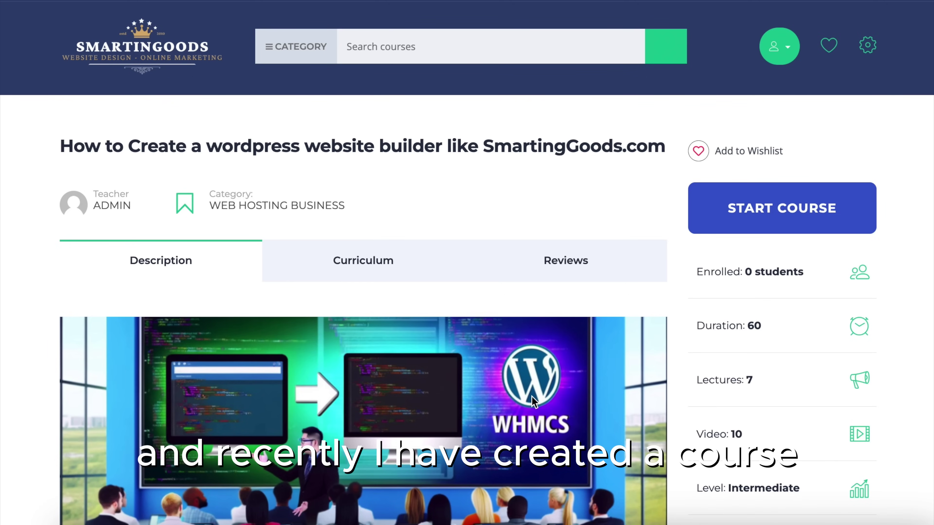
pyautogui.scroll(-3, 532, 396)
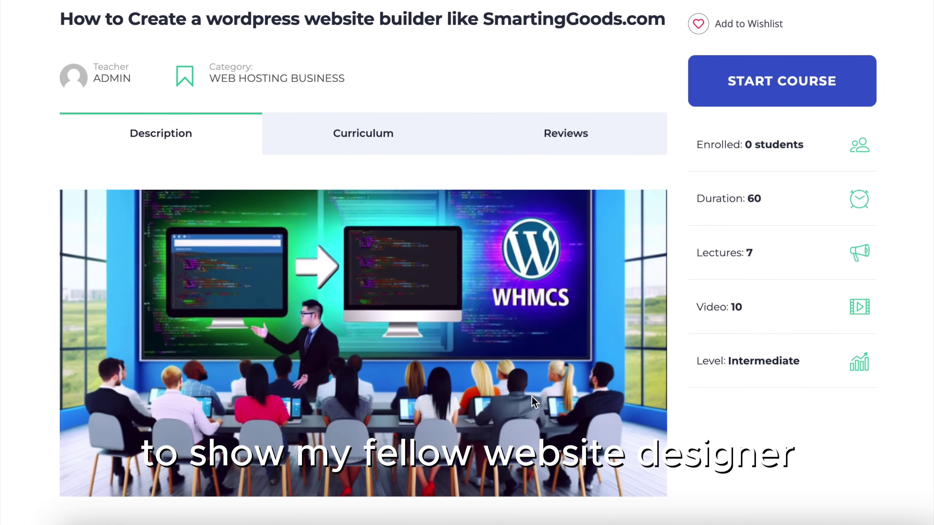
pyautogui.click(376, 143)
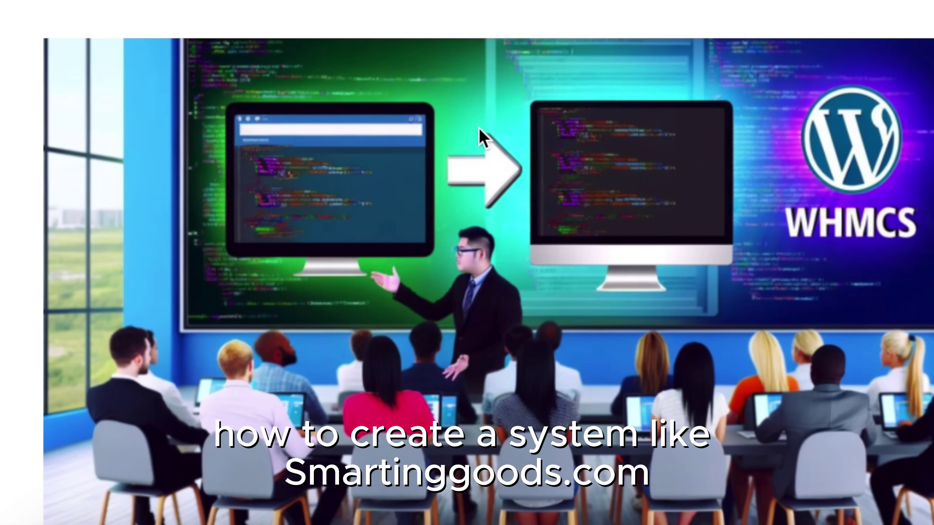
pyautogui.scroll(-10, 483, 138)
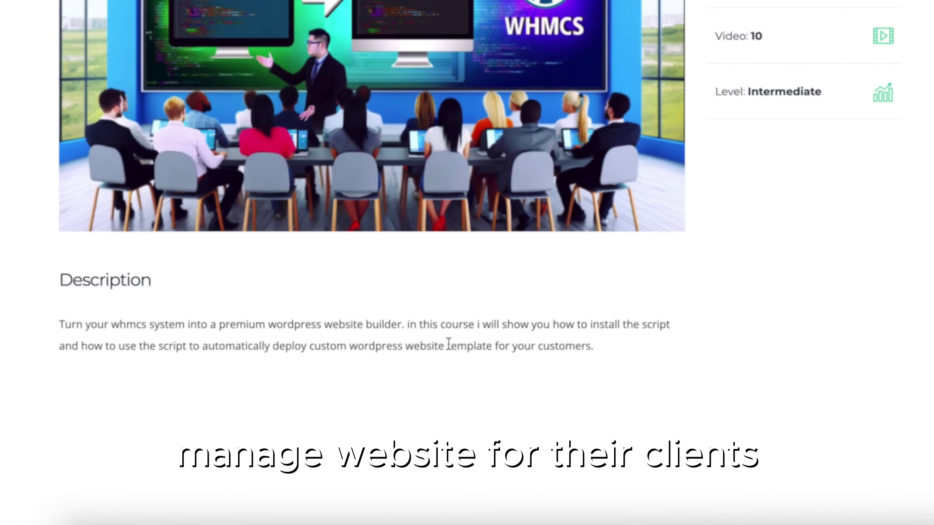
pyautogui.scroll(3, 446, 344)
pyautogui.scroll(5, 439, 349)
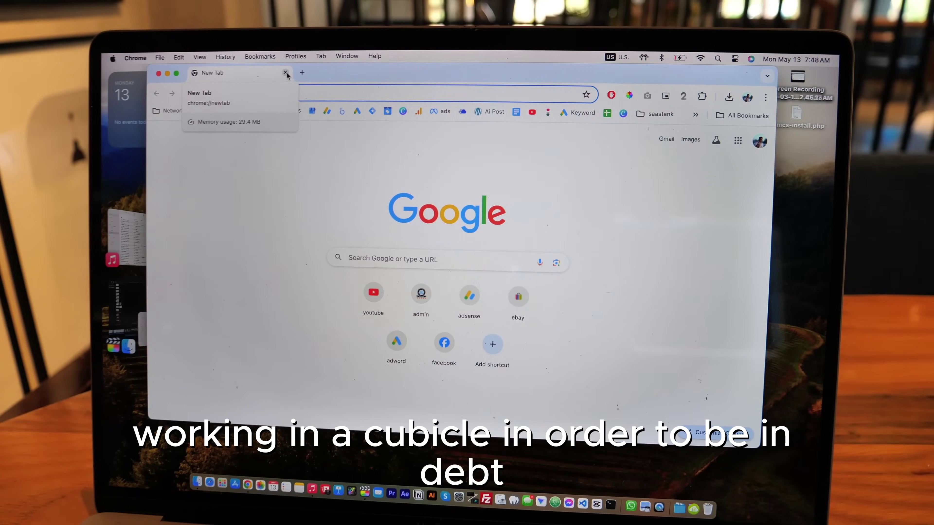
# Load smartinggoods.com, scroll the page, and enter the text 'utomate my website design busines'
pyautogui.write('smartinggoods.com')
pyautogui.press('Return')
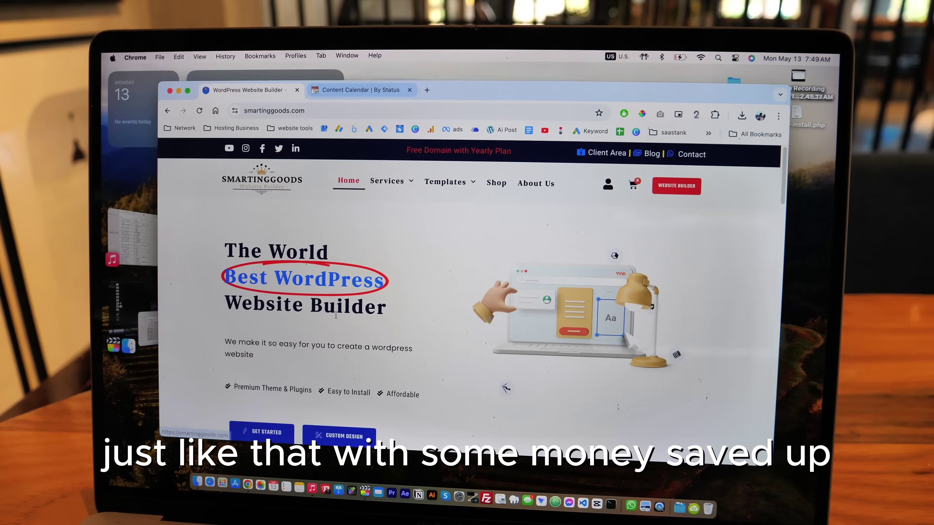
pyautogui.scroll(-4, 336, 319)
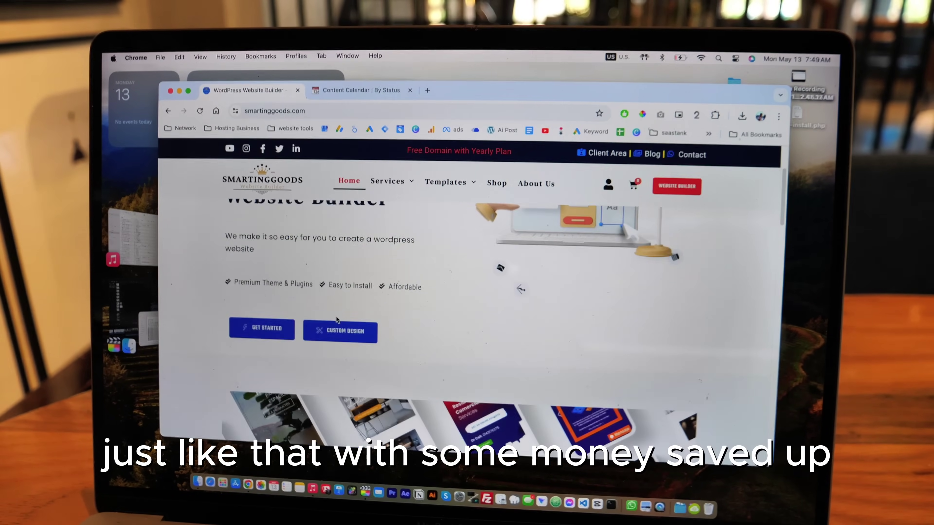
pyautogui.scroll(-6, 335, 317)
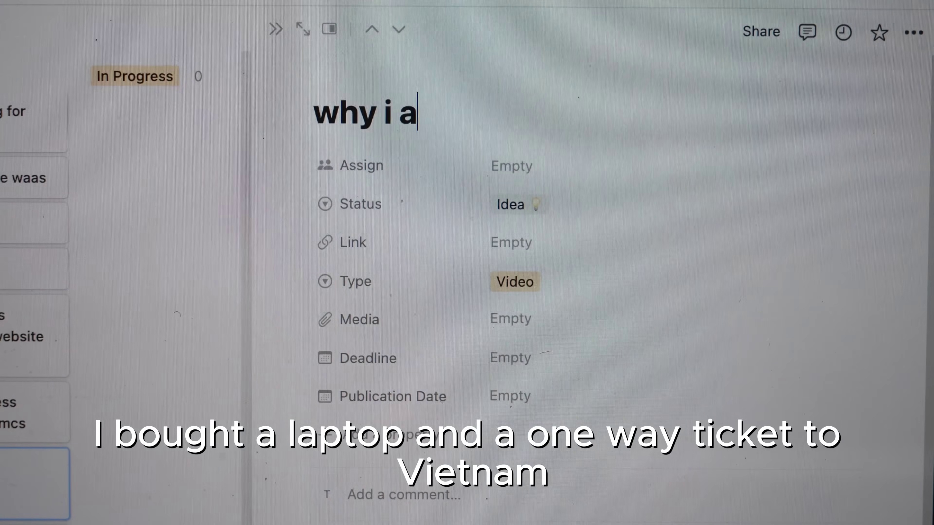
pyautogui.write('utomate my website de')
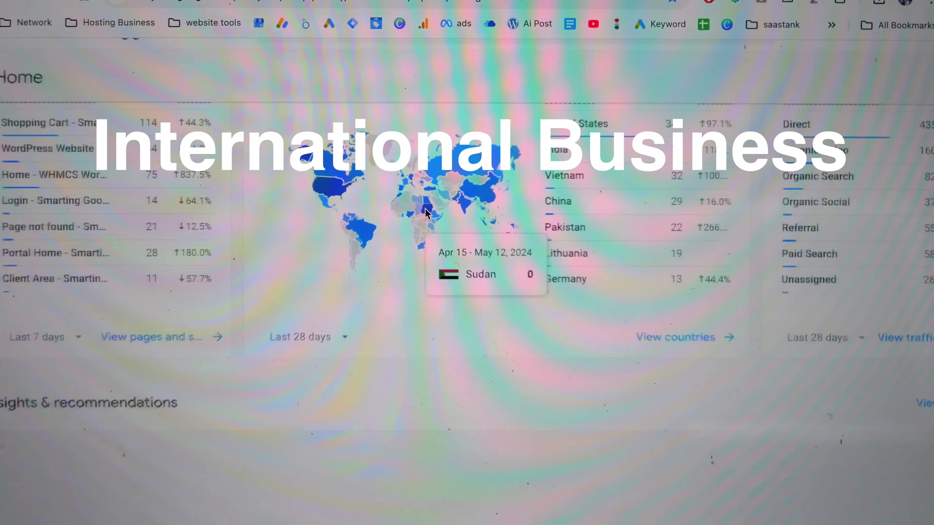
pyautogui.scroll(2, 425, 208)
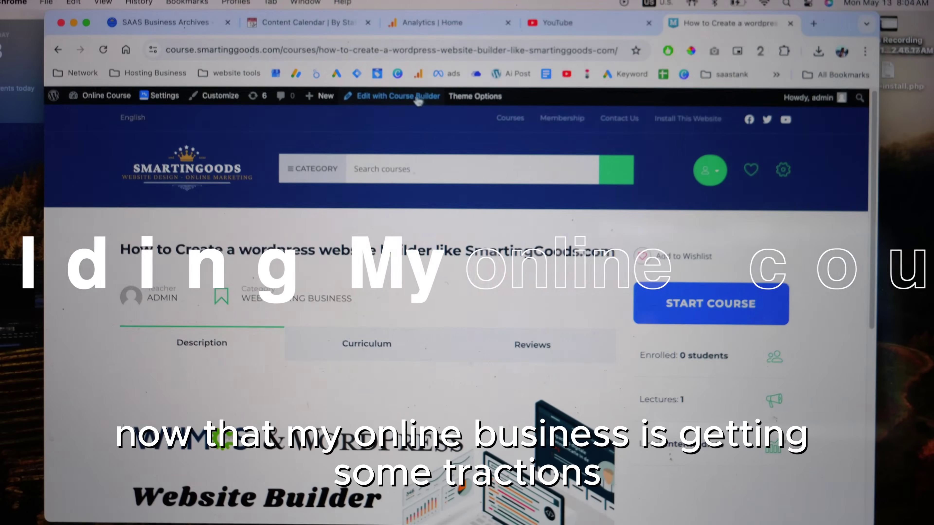
# Open the course for editing, then generate and download a 'site builder' classroom image in ChatGPT
pyautogui.click(405, 97)
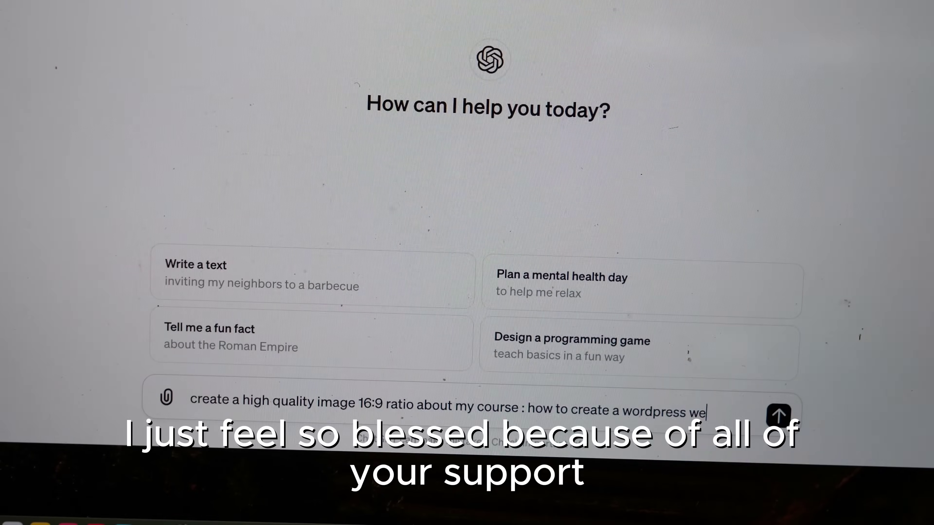
pyautogui.write('site builder with whmcs')
pyautogui.press('Return')
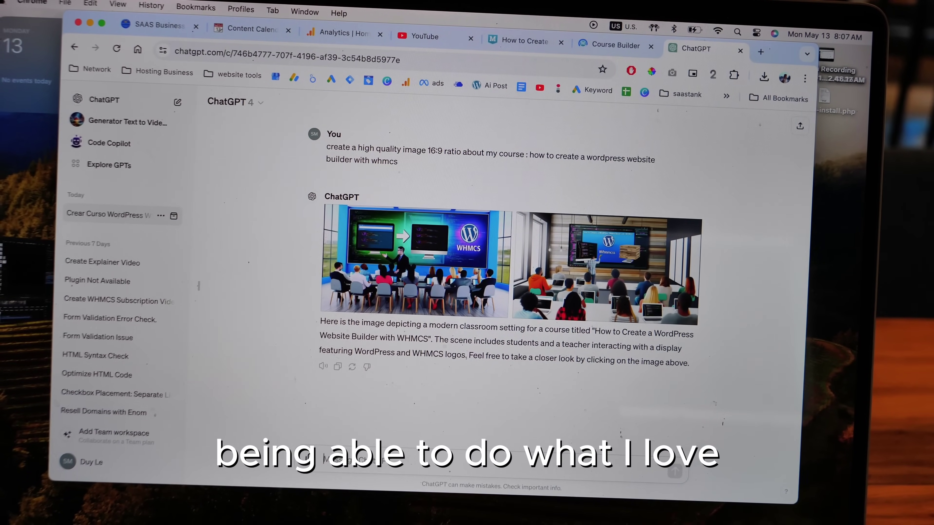
pyautogui.click(494, 230)
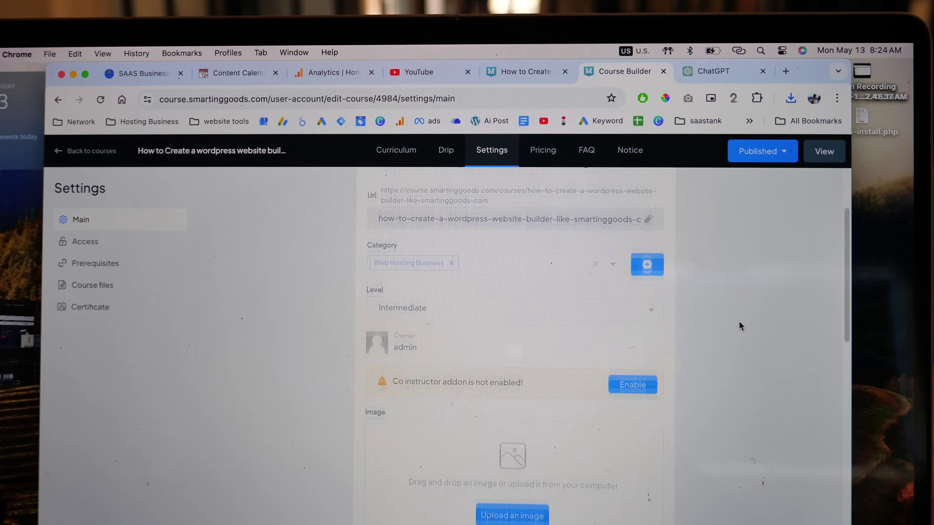
# Upload the downloaded image from the Downloads folder as the course image
pyautogui.click(500, 458)
pyautogui.click(262, 286)
pyautogui.doubleClick(374, 239)
pyautogui.scroll(-3, 337, 378)
pyautogui.scroll(-3, 337, 378)
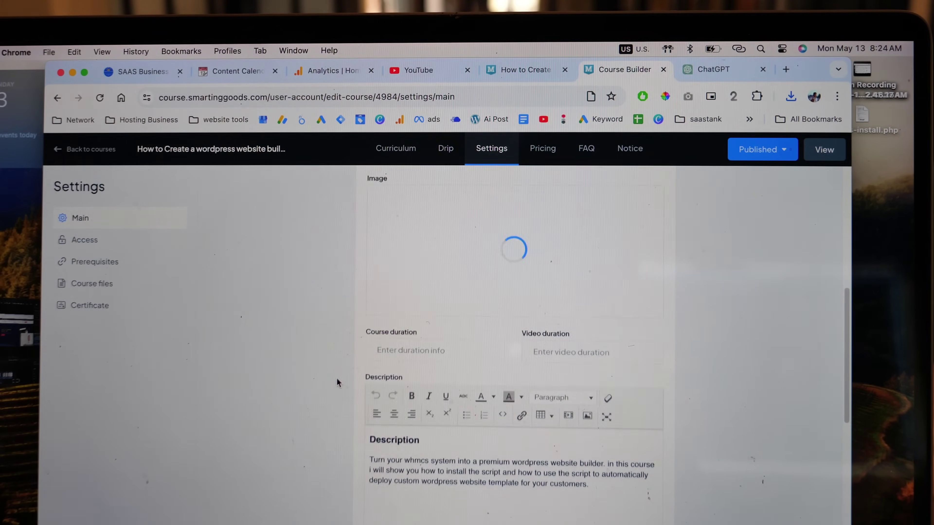